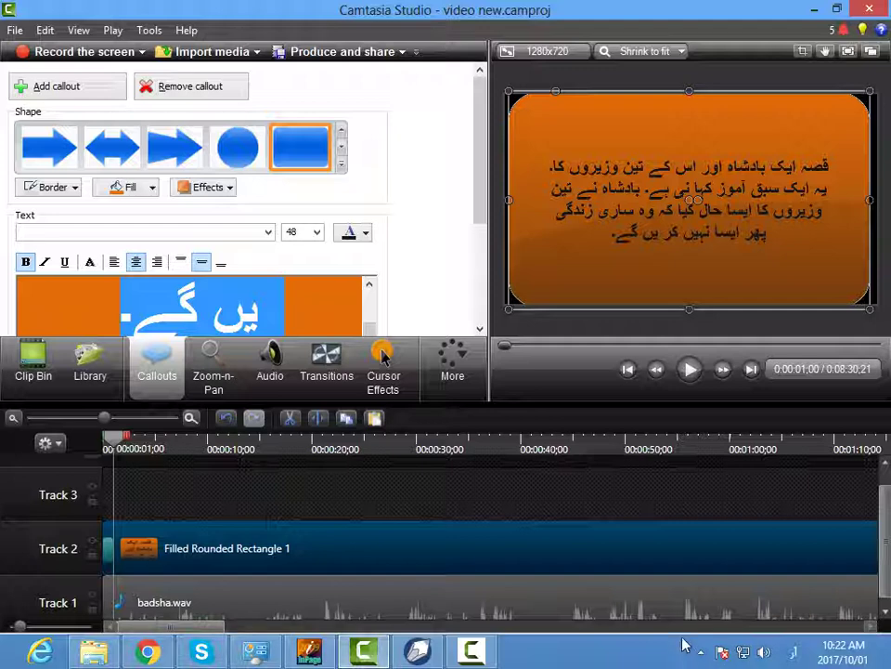
Step: Switch to Chrome, reload the Upwork page and open the feedback form for the ended Car Art work Rendering contract
mouse_move(181, 655)
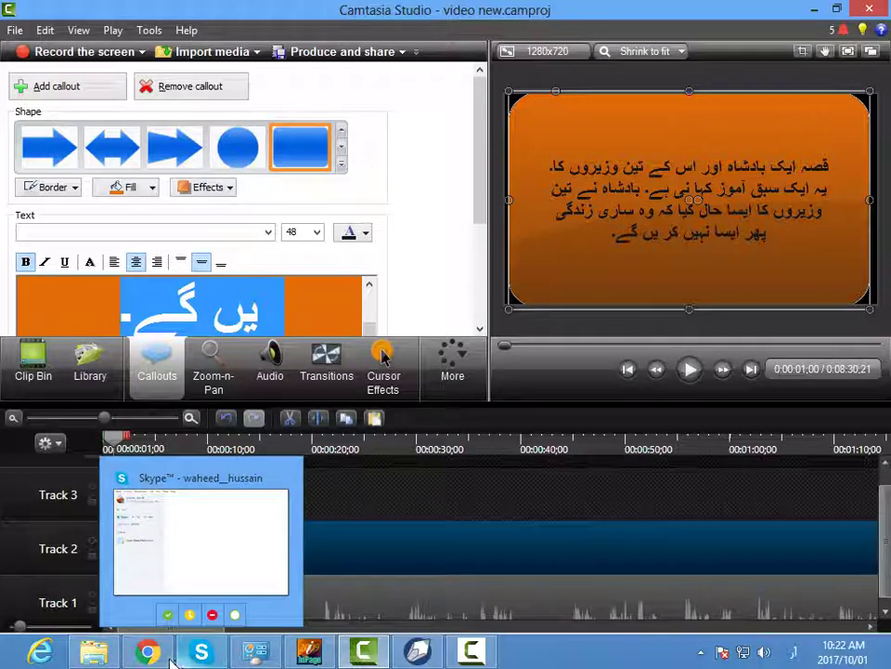
left_click(146, 653)
scroll(545, 146, "up", 4)
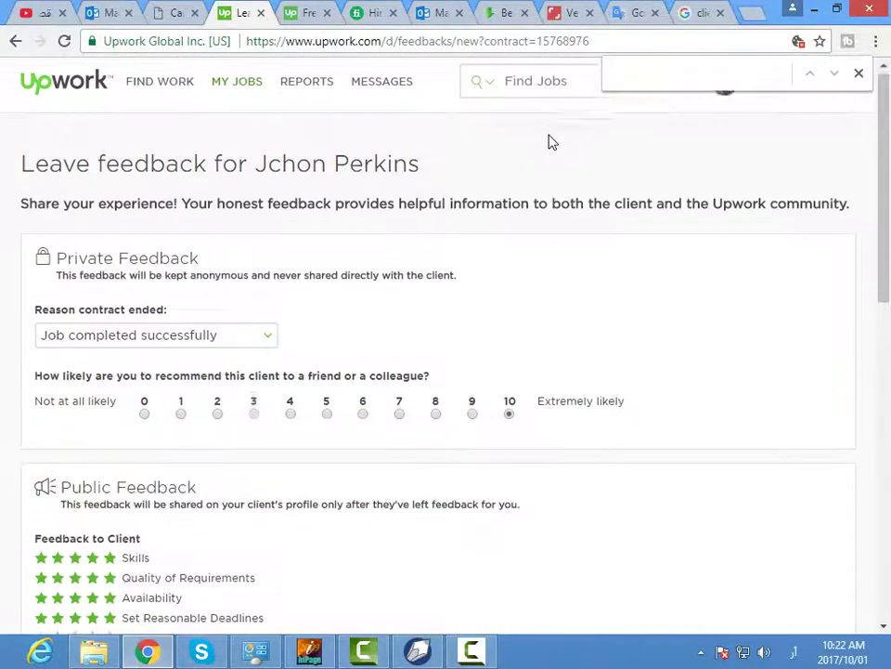
left_click(63, 46)
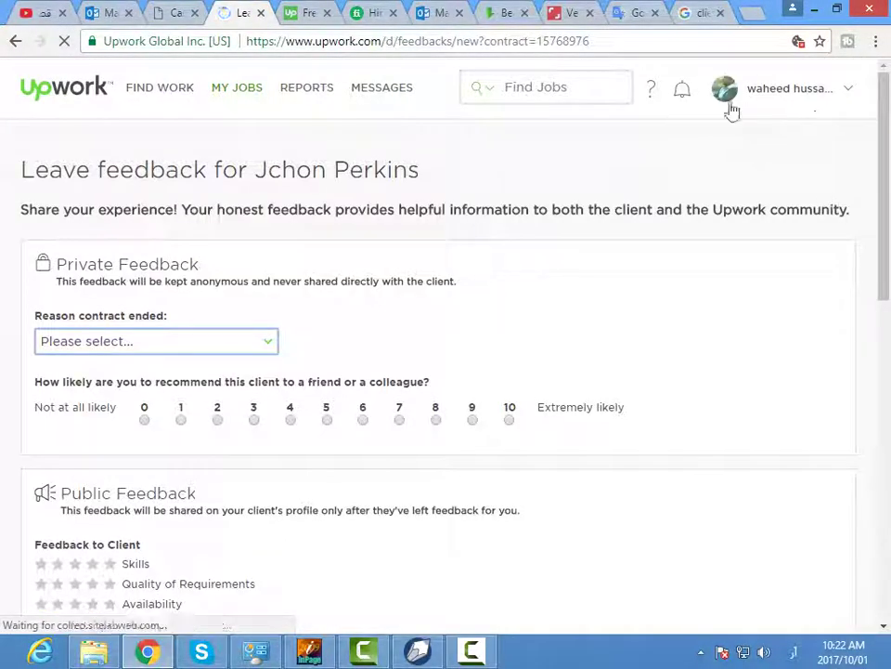
left_click(683, 98)
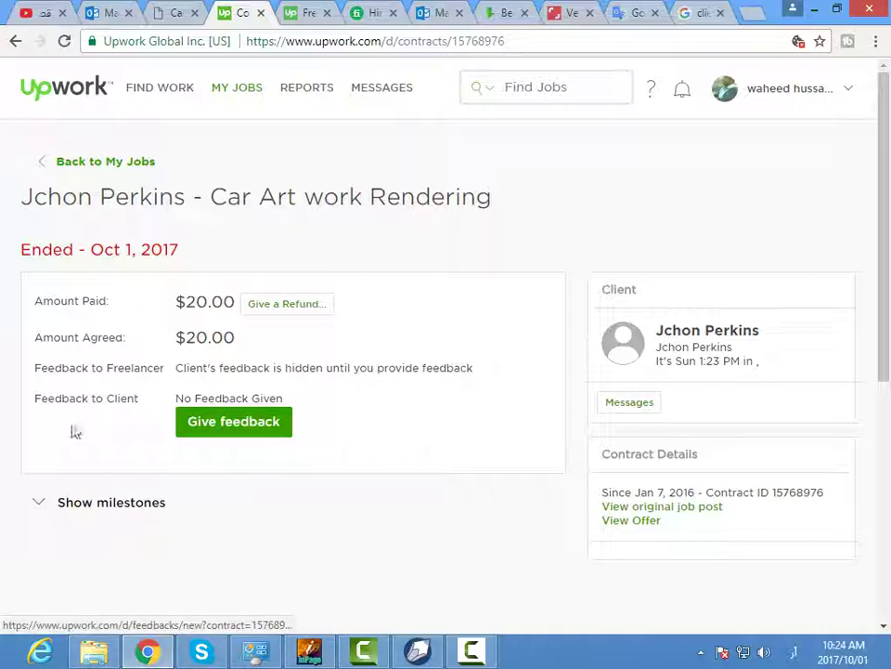
left_click(203, 427)
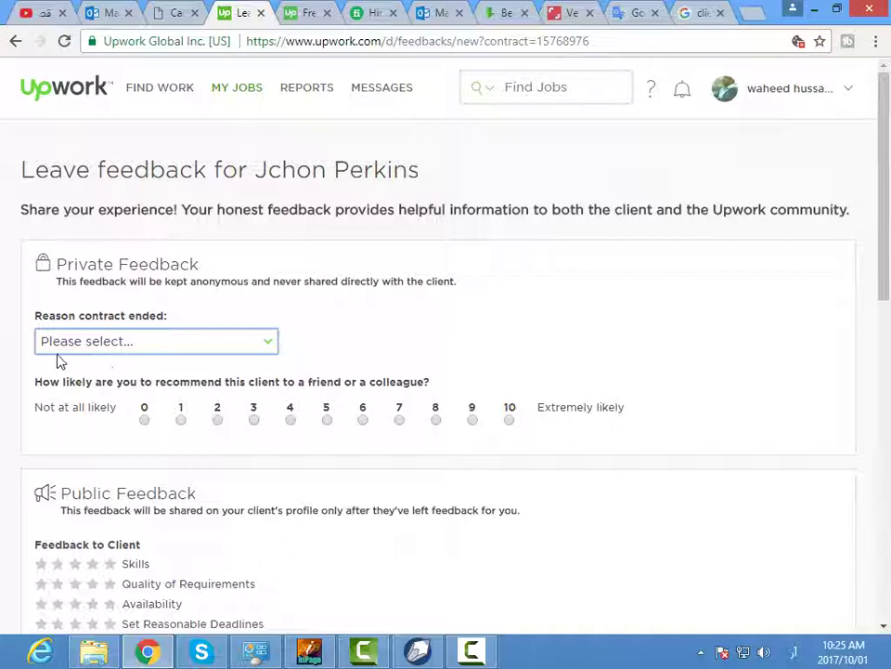
Step: In the private feedback, set the contract end reason to Job completed successfully and the likelihood of recommending the client to 10
left_click(267, 352)
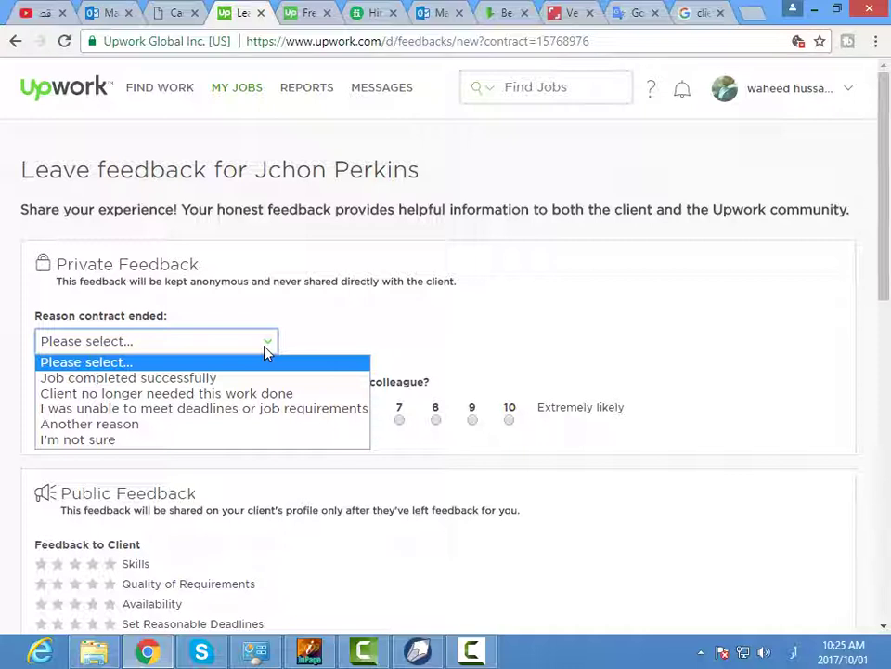
left_click(118, 379)
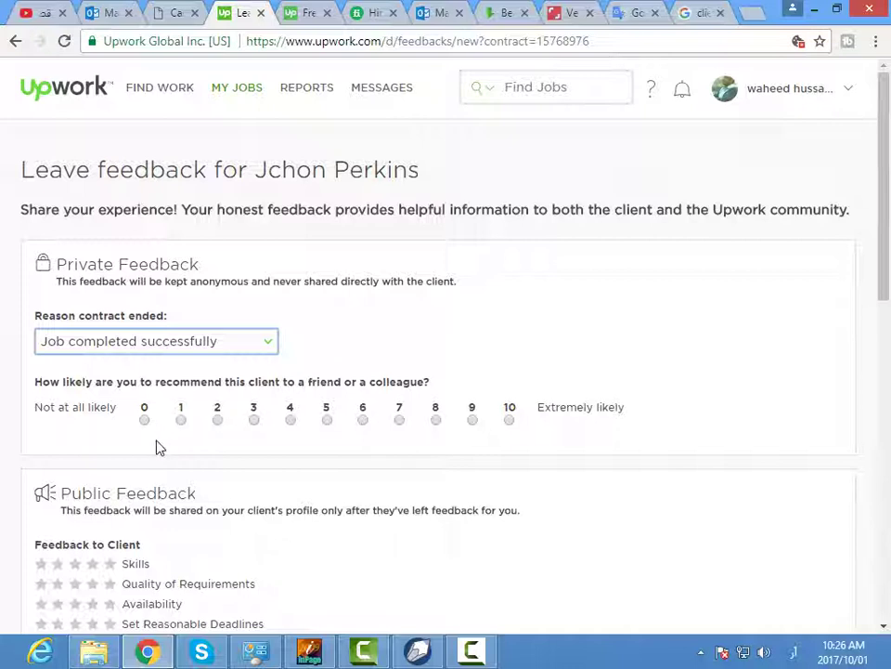
left_click(291, 423)
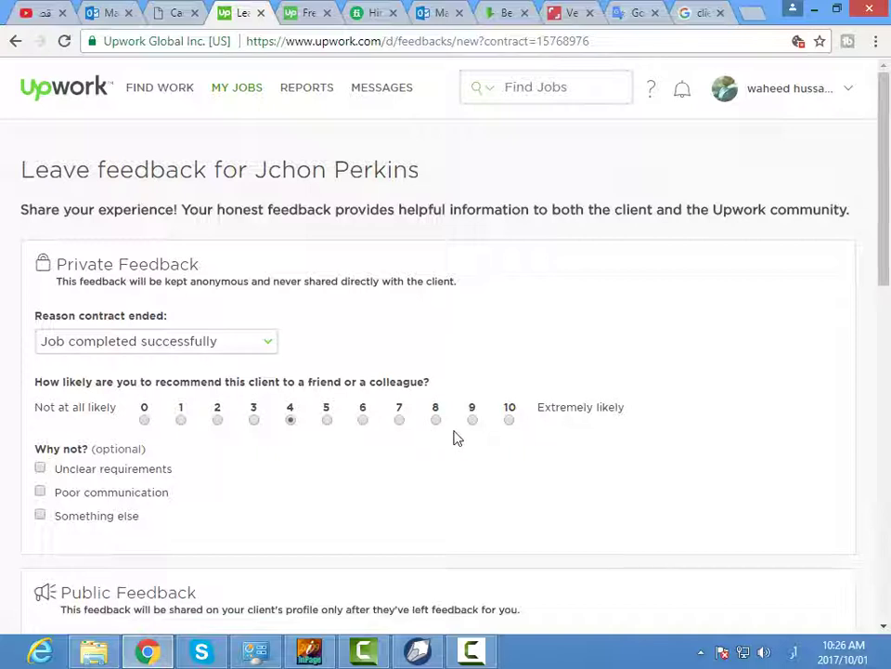
left_click(327, 420)
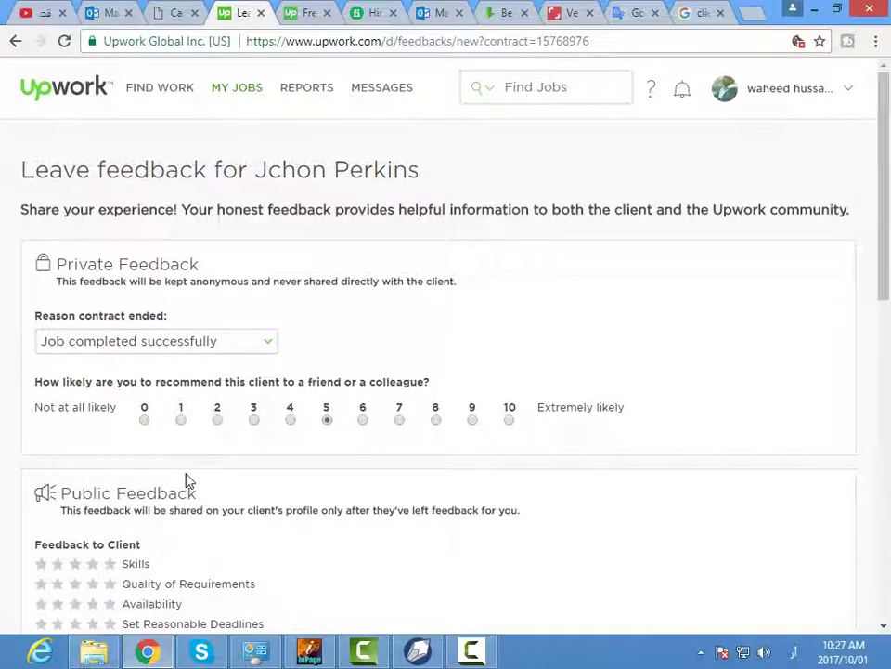
left_click(511, 422)
Step: Rate the client five stars for Skills, Quality of Requirements, Availability, Set Reasonable Deadlines, Communication and Cooperation in the public feedback
scroll(555, 472, "down", 2)
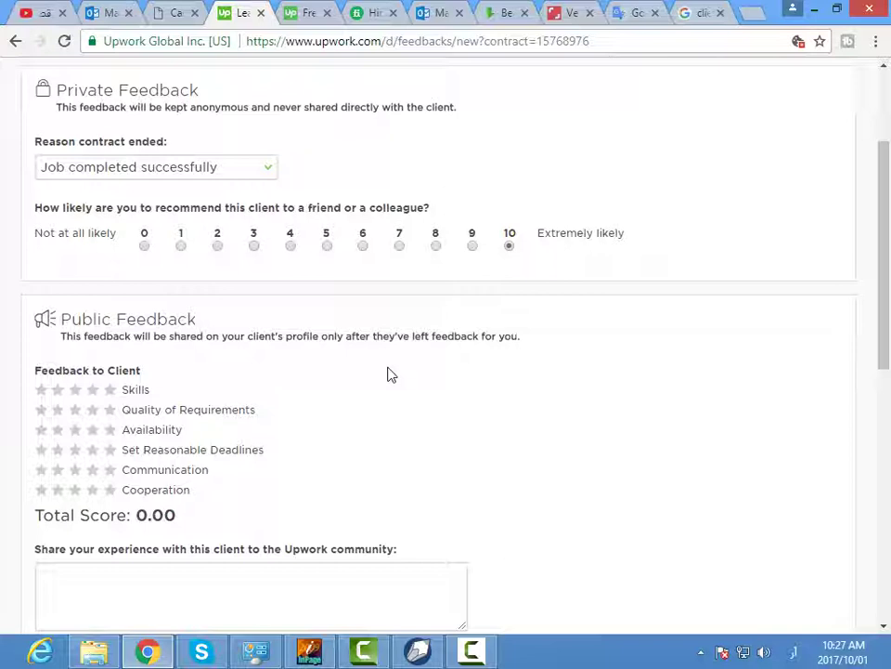
left_click(111, 392)
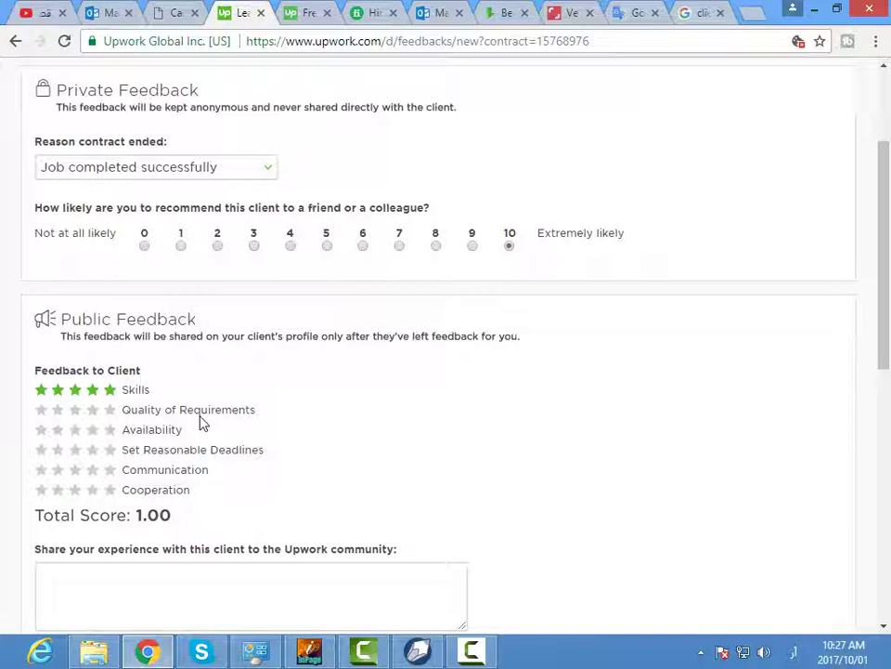
left_click(110, 416)
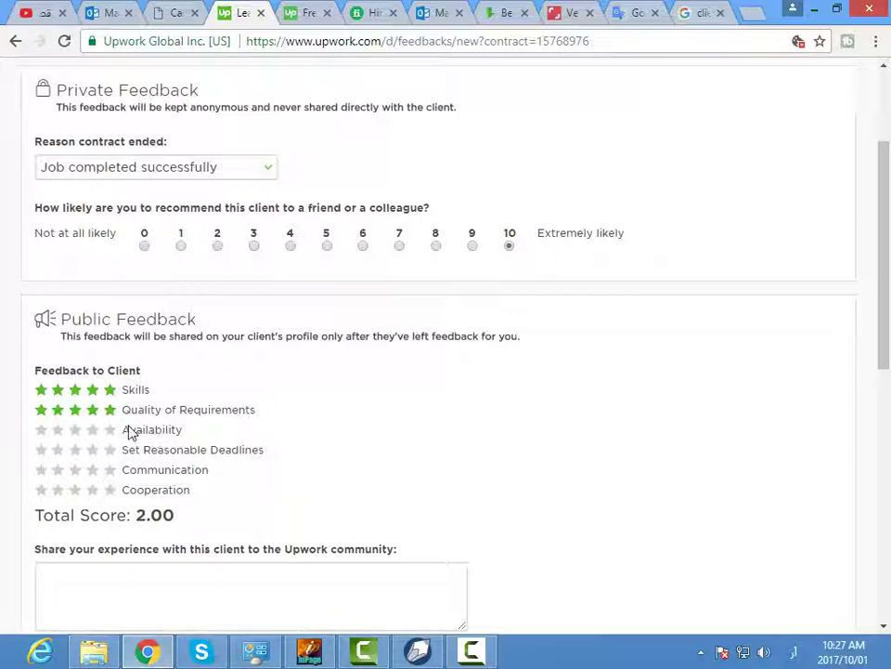
left_click(109, 430)
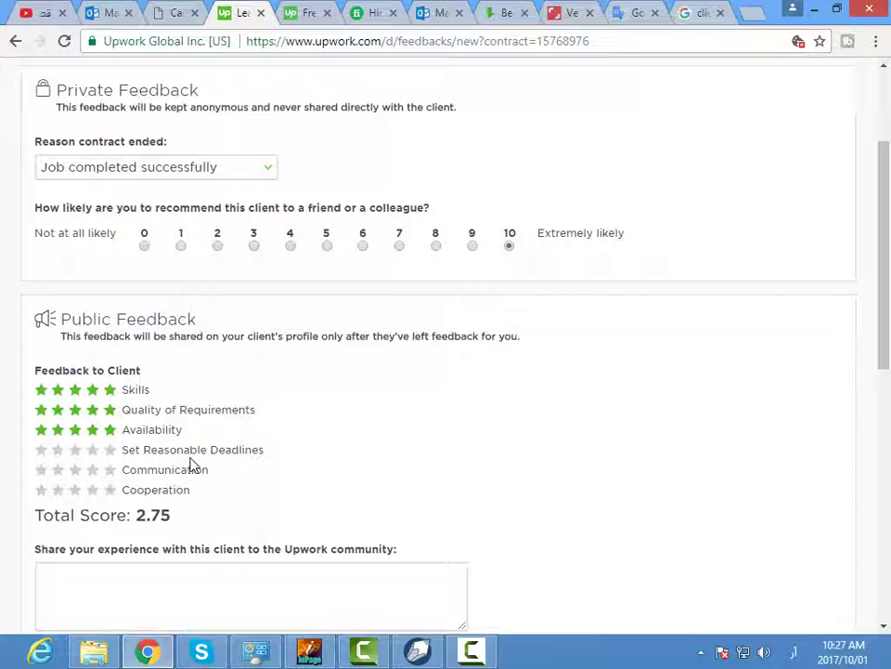
left_click(111, 454)
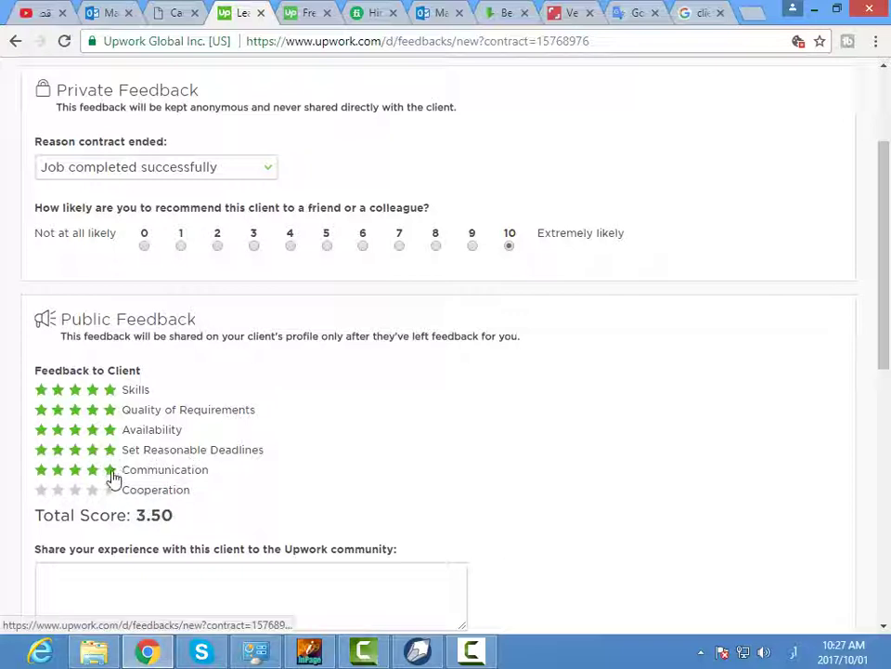
left_click(112, 474)
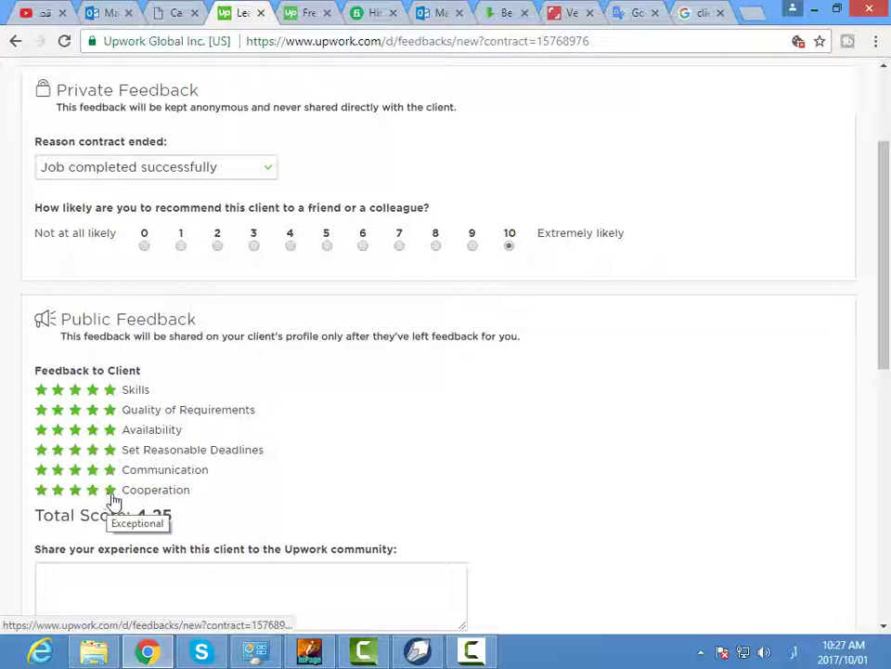
left_click(112, 495)
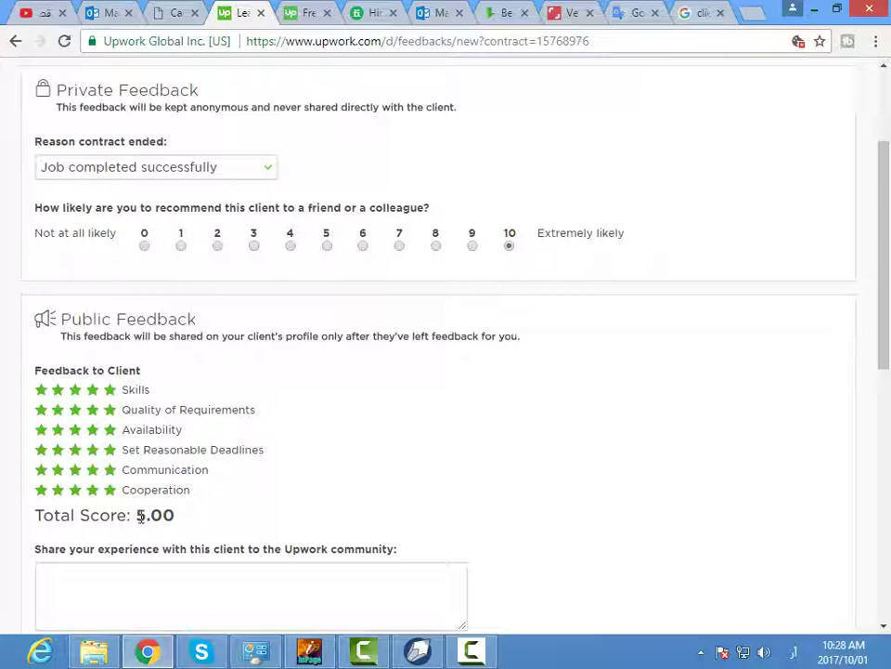
Step: Try three-star ratings for Communication and Availability to test the total score, and restore both to five stars
left_click_drag(139, 516, 175, 521)
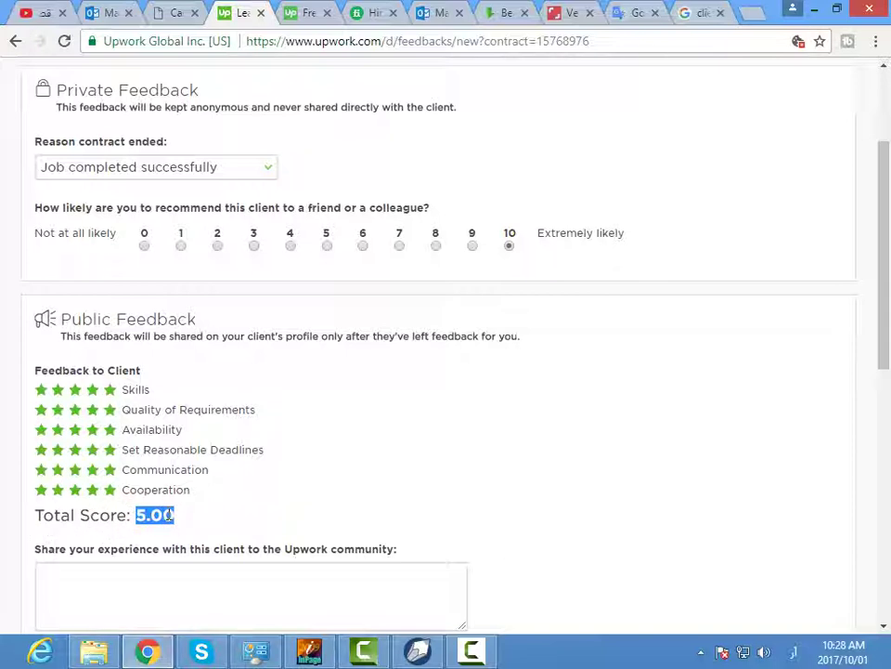
left_click(75, 471)
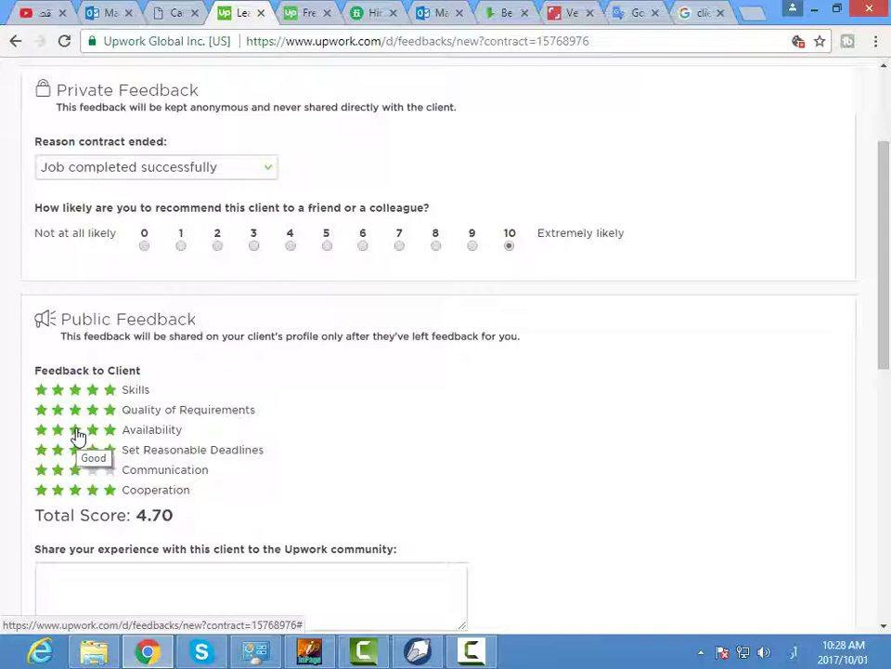
left_click(76, 430)
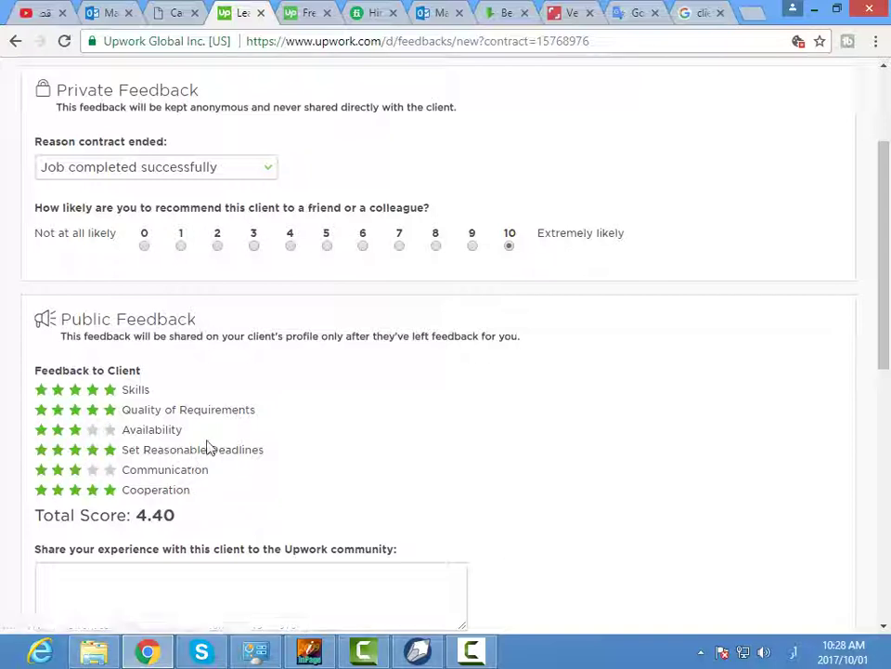
left_click(109, 430)
left_click(110, 471)
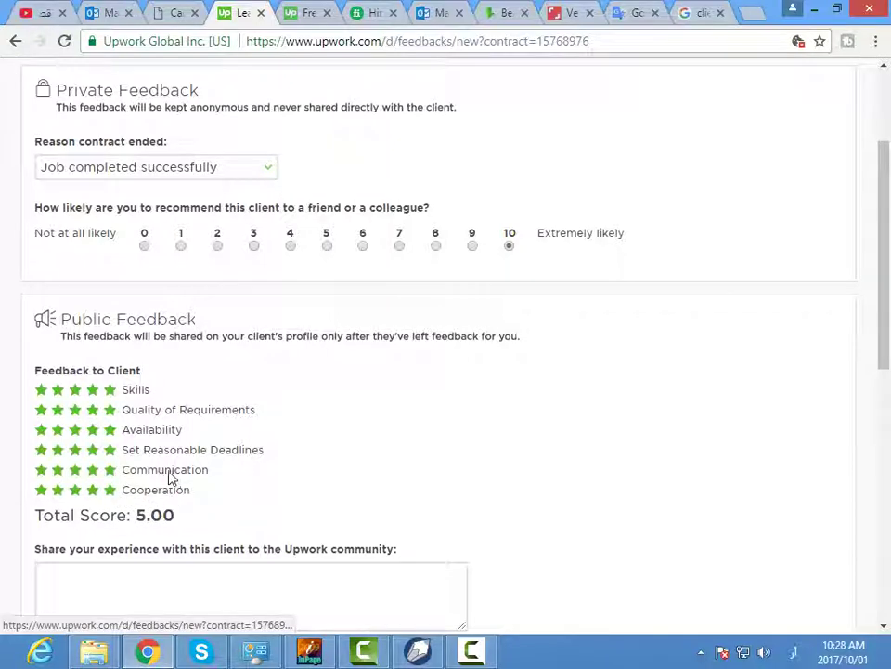
Step: Enter "A++ client Thank you." as the public comment about the experience with this client
scroll(279, 478, "down", 4)
scroll(195, 319, "up", 4)
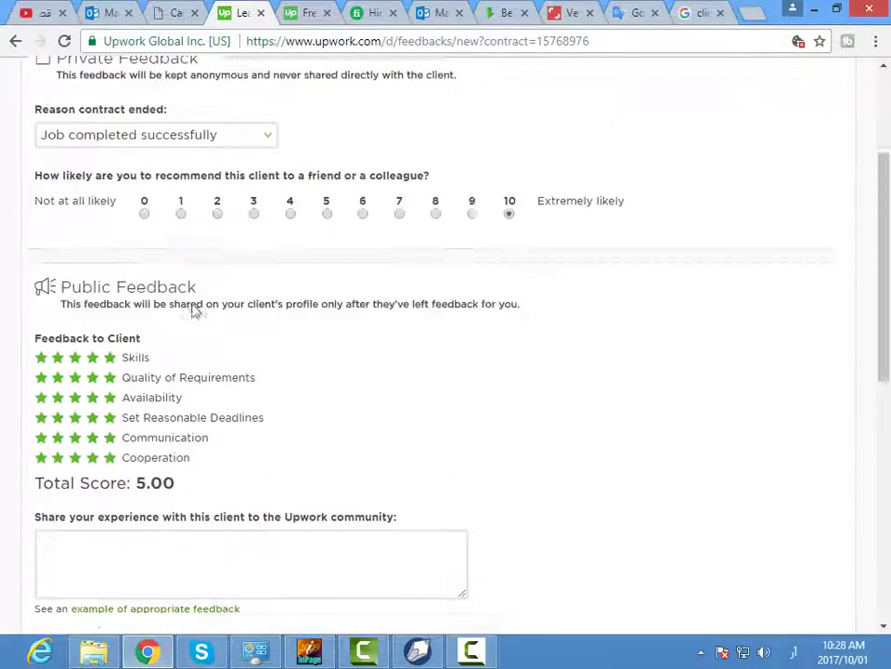
scroll(214, 458, "down", 2)
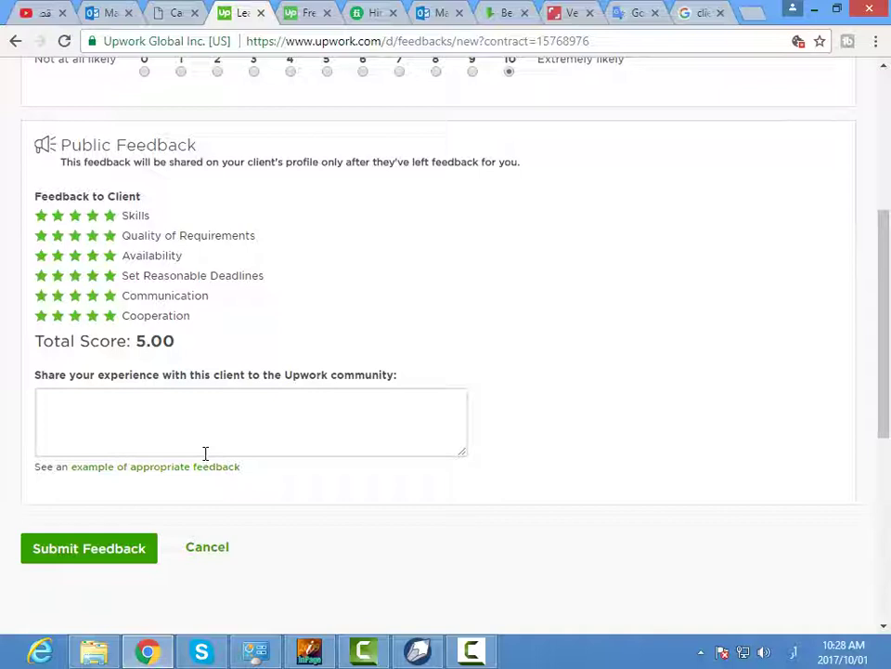
left_click(203, 432)
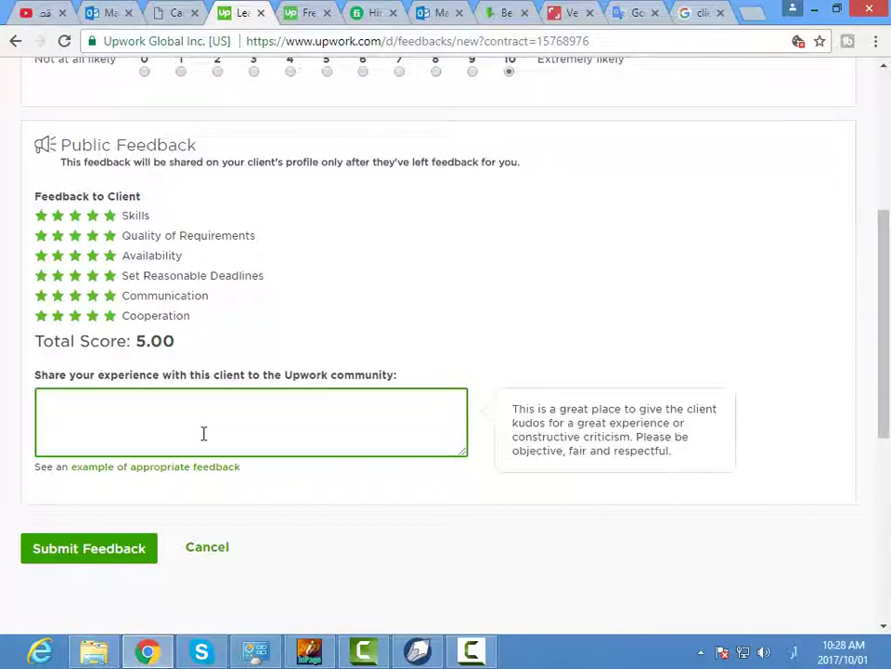
type("A++ client Thank you.")
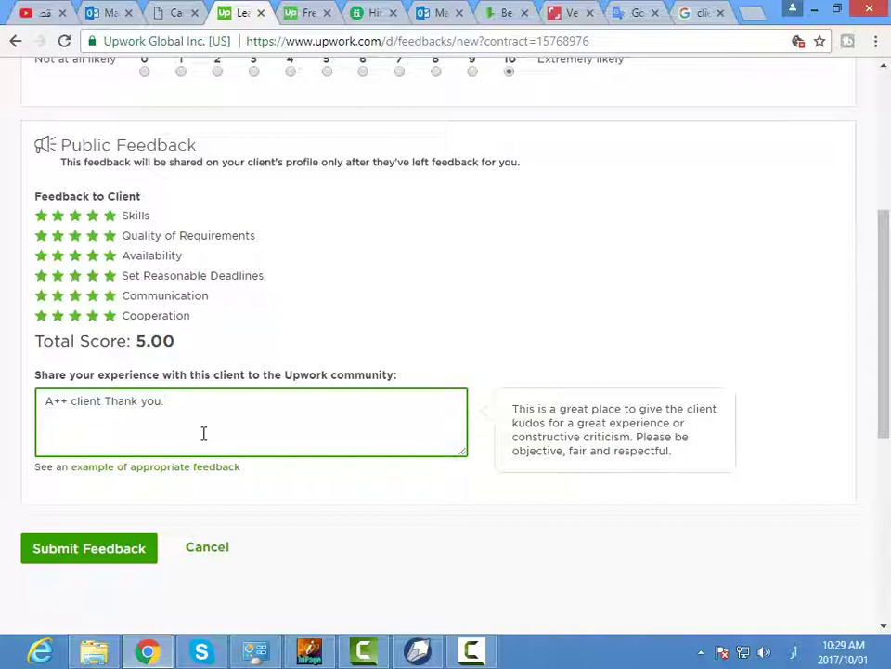
scroll(227, 436, "down", 2)
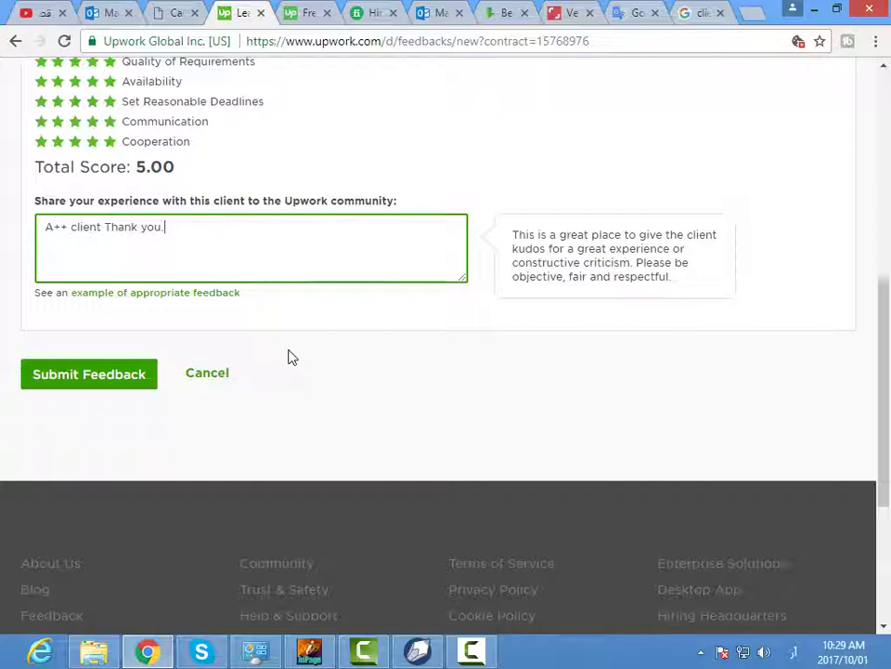
scroll(290, 358, "up", 5)
scroll(290, 358, "up", 1)
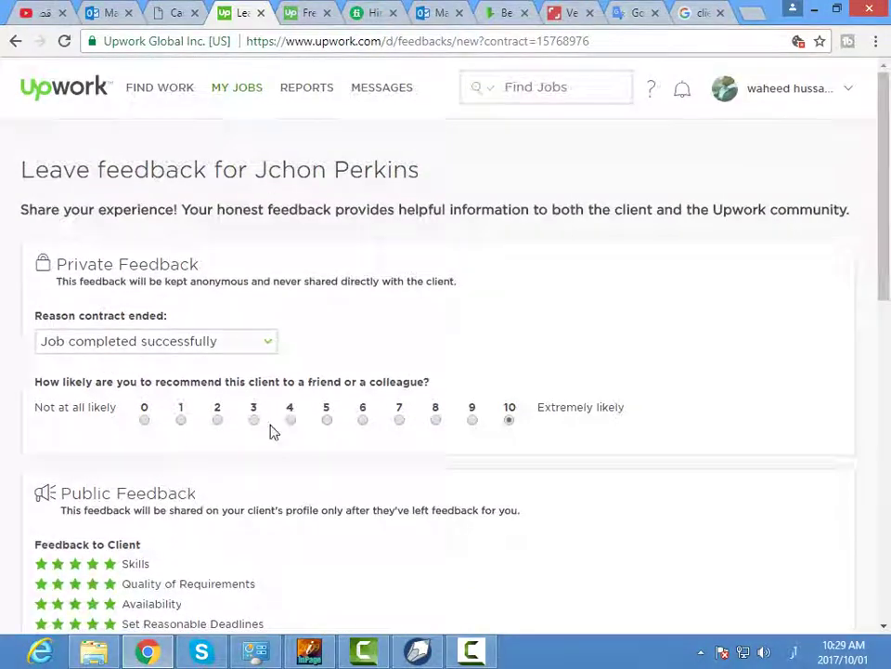
scroll(271, 432, "down", 10)
scroll(269, 323, "up", 2)
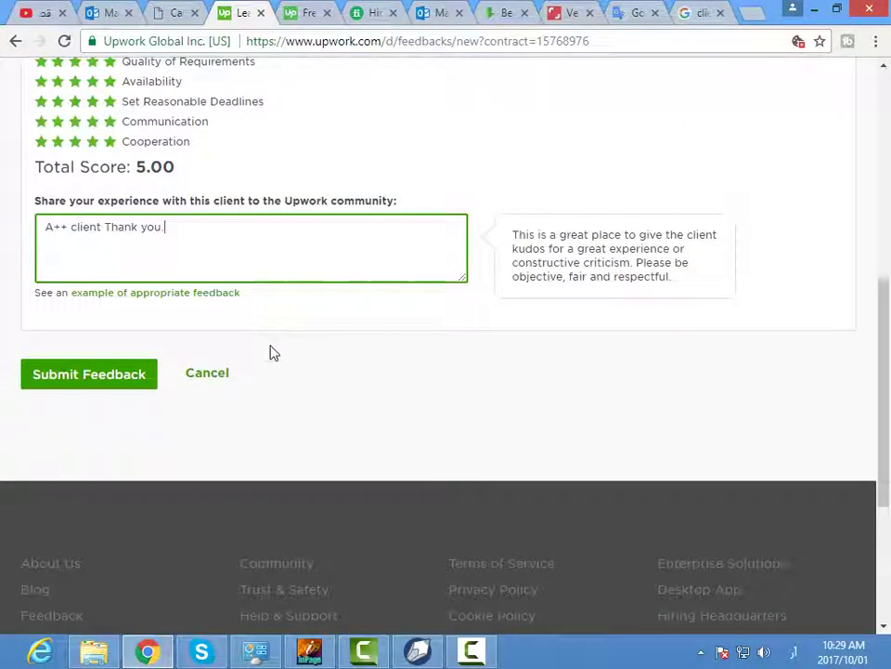